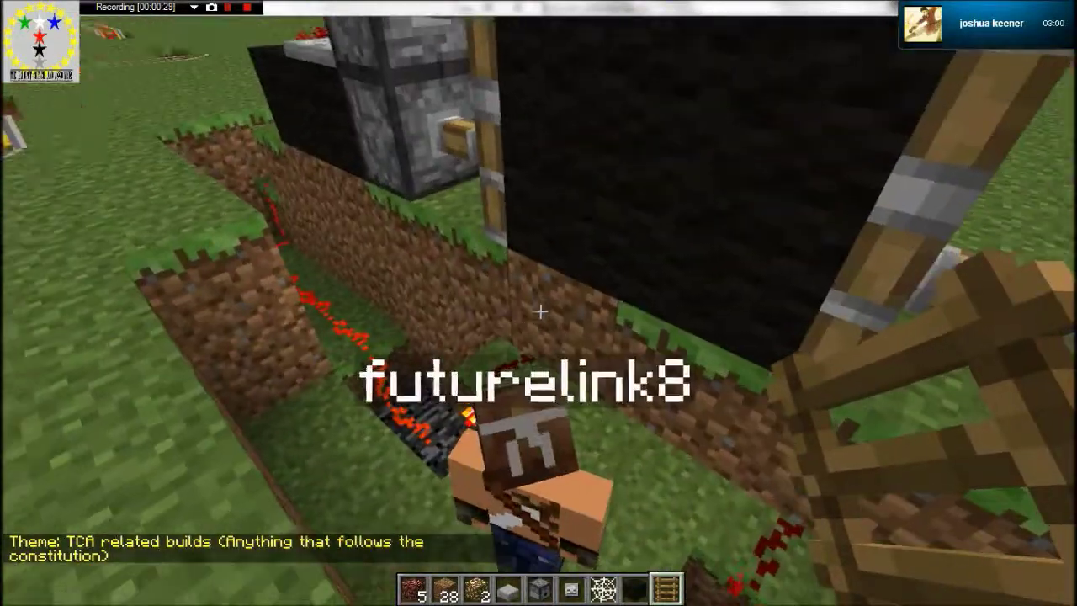
# - Select netherrack in hotbar slot 1 before approaching the nether brick wall
pyautogui.press('1')
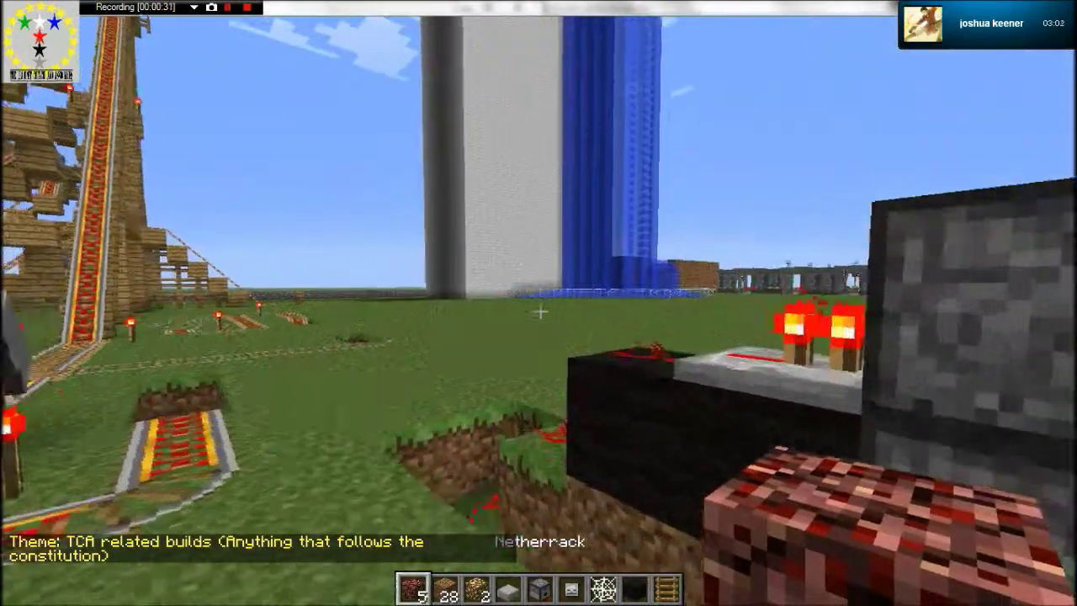
pyautogui.scroll(-1, 539, 312)
pyautogui.scroll(-2, 539, 313)
pyautogui.scroll(-2, 539, 312)
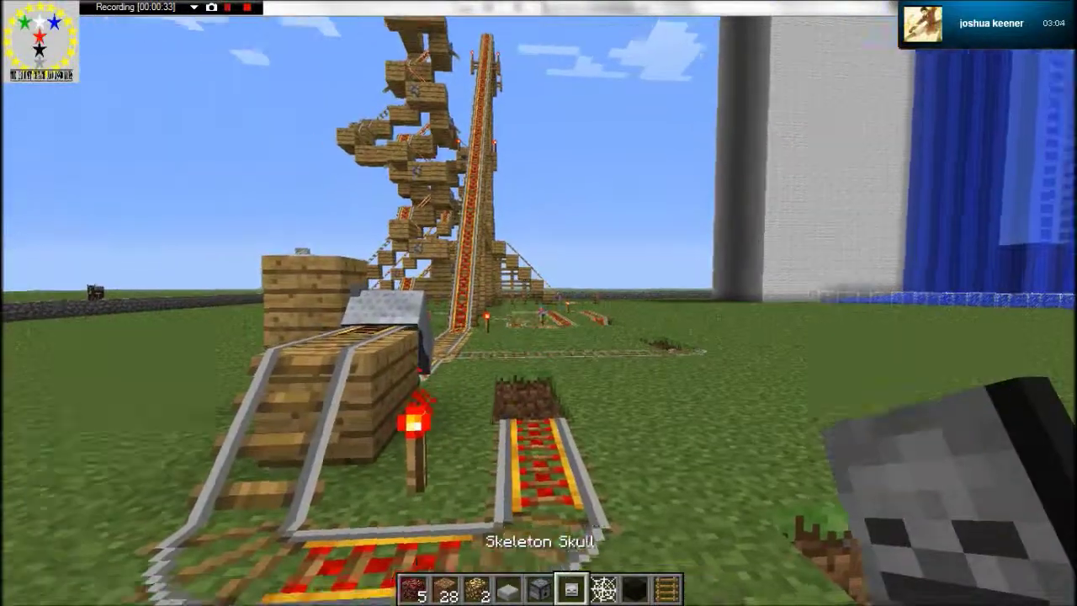
pyautogui.scroll(-1, 539, 312)
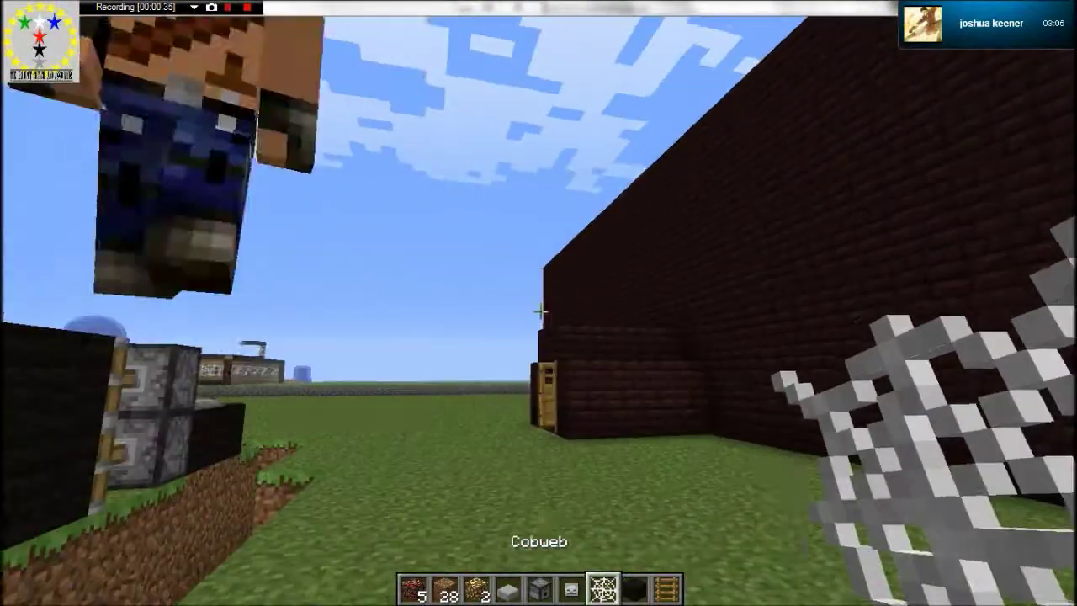
pyautogui.scroll(1, 539, 312)
pyautogui.scroll(-1, 539, 312)
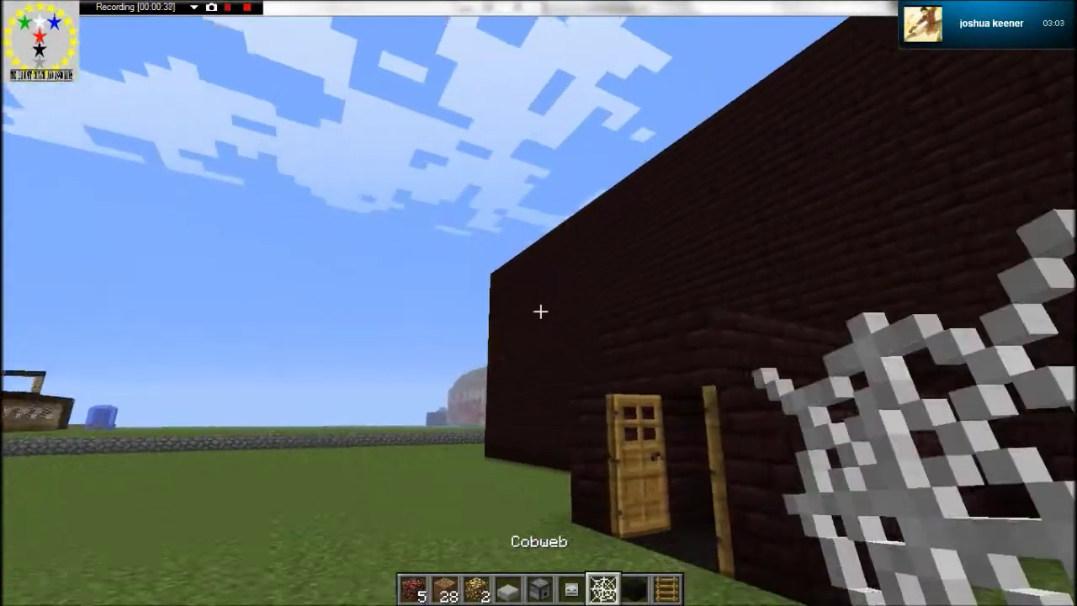
pyautogui.scroll(-1, 539, 312)
pyautogui.scroll(-1, 539, 312)
pyautogui.scroll(-2, 540, 312)
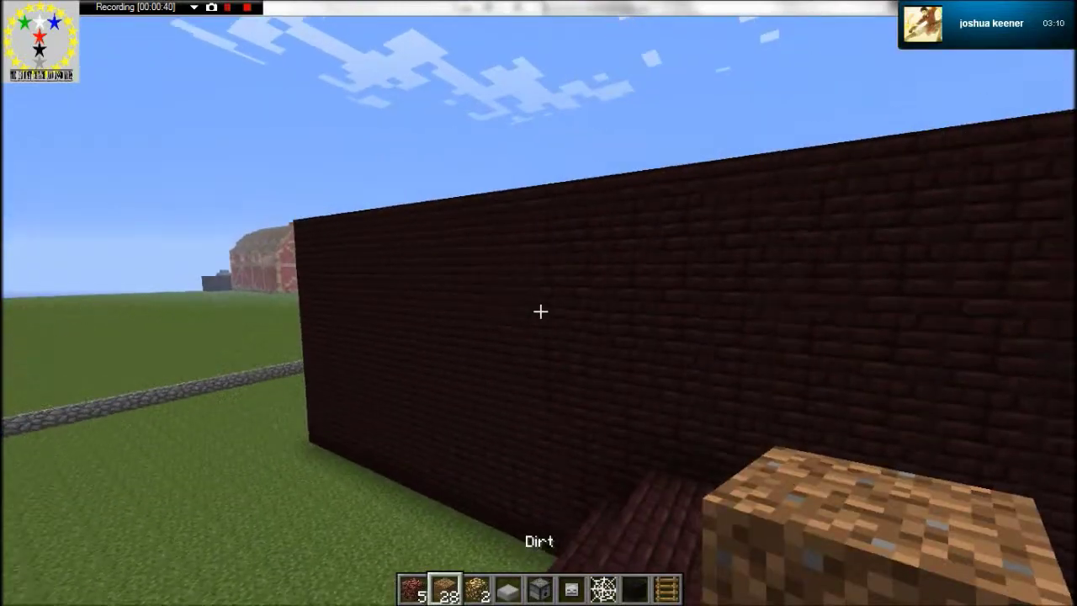
pyautogui.scroll(-1, 539, 312)
# - Check the creative catalogue, then replace one nether brick in the wall with glowstone
pyautogui.press('e')
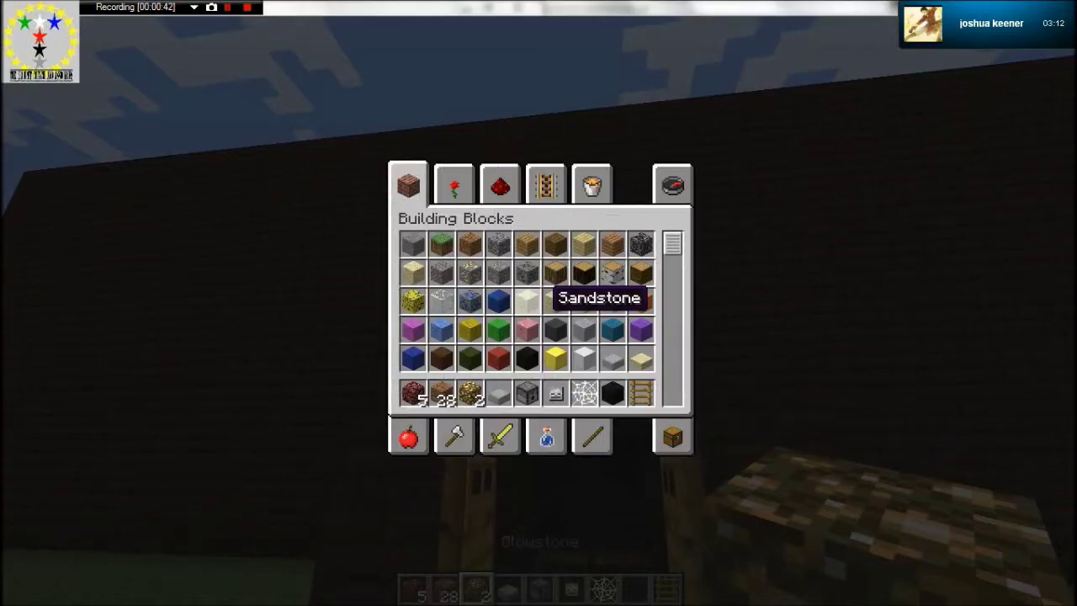
pyautogui.scroll(-3, 562, 252)
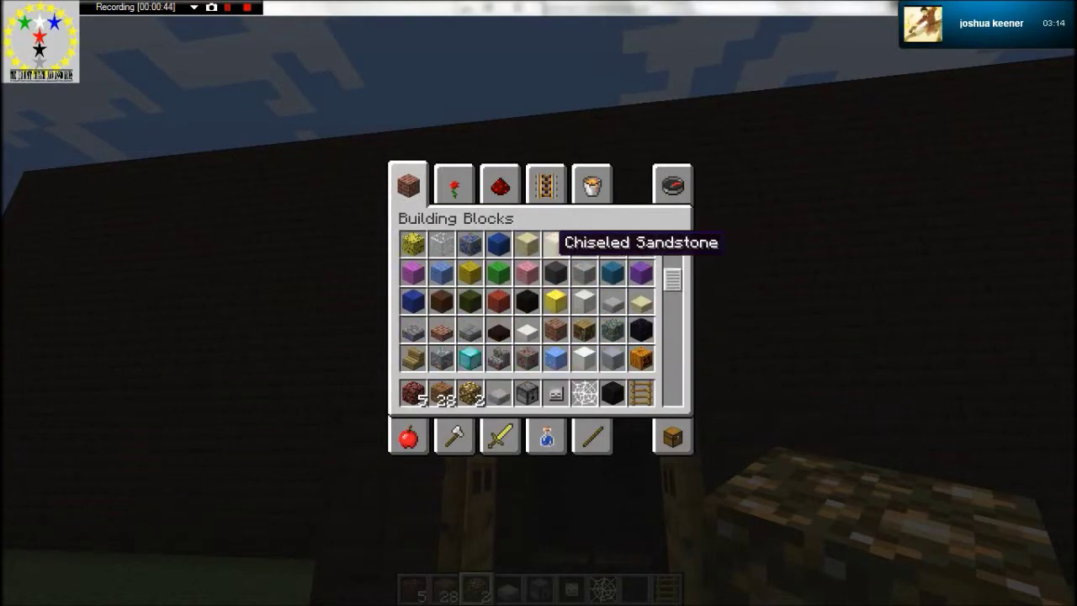
pyautogui.scroll(-4, 589, 269)
pyautogui.scroll(-4, 589, 286)
pyautogui.scroll(-3, 521, 269)
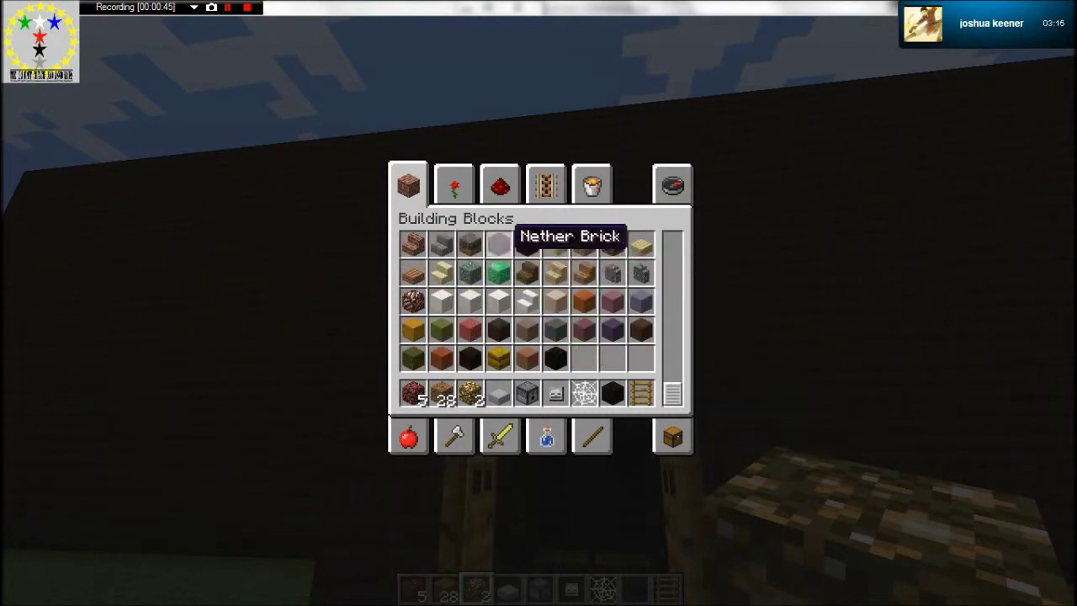
pyautogui.press('Escape')
pyautogui.scroll(1, 539, 312)
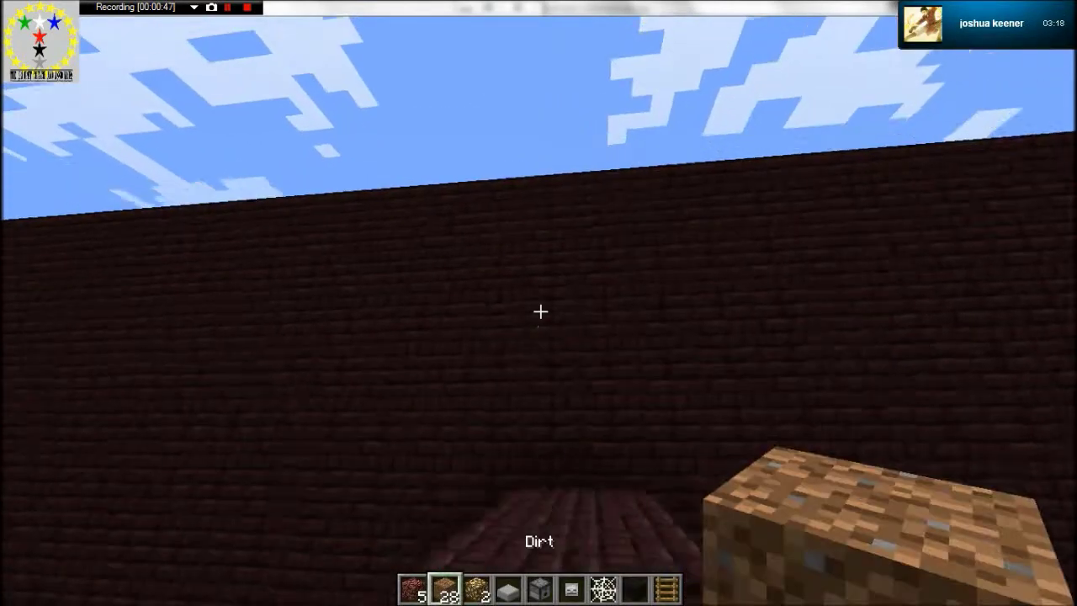
pyautogui.scroll(-1, 540, 313)
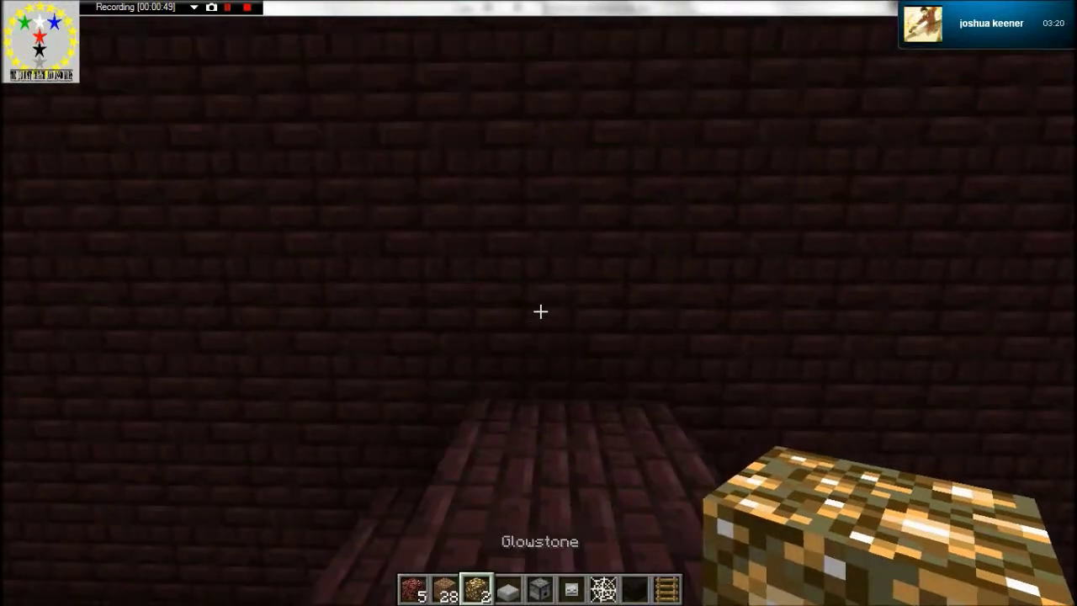
pyautogui.click(539, 312)
pyautogui.rightClick(539, 312)
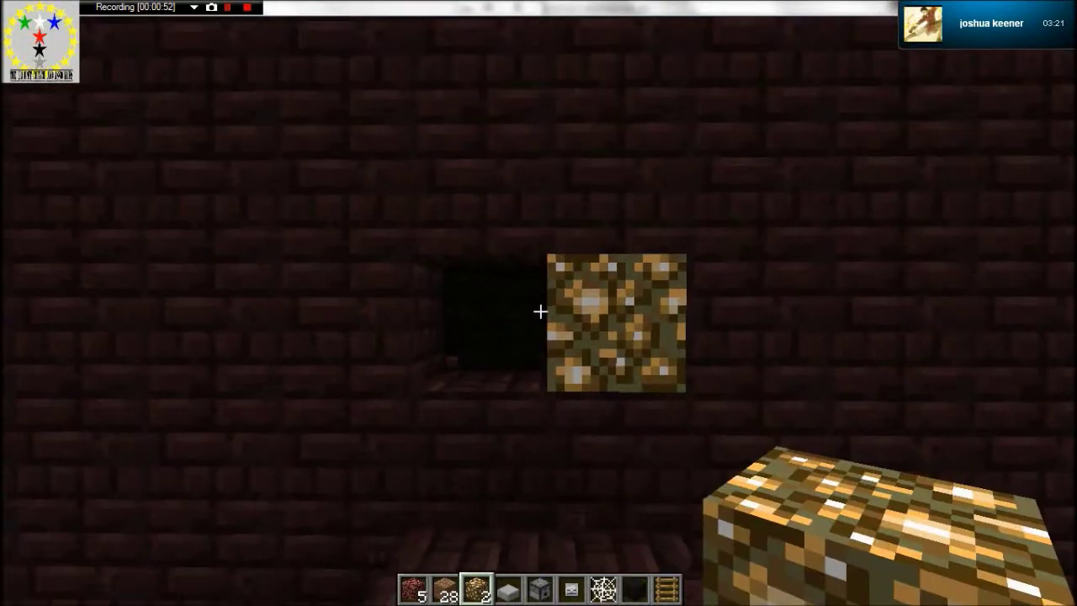
# - Stack four more glowstone blocks up the wall into a glowing column
pyautogui.rightClick(539, 312)
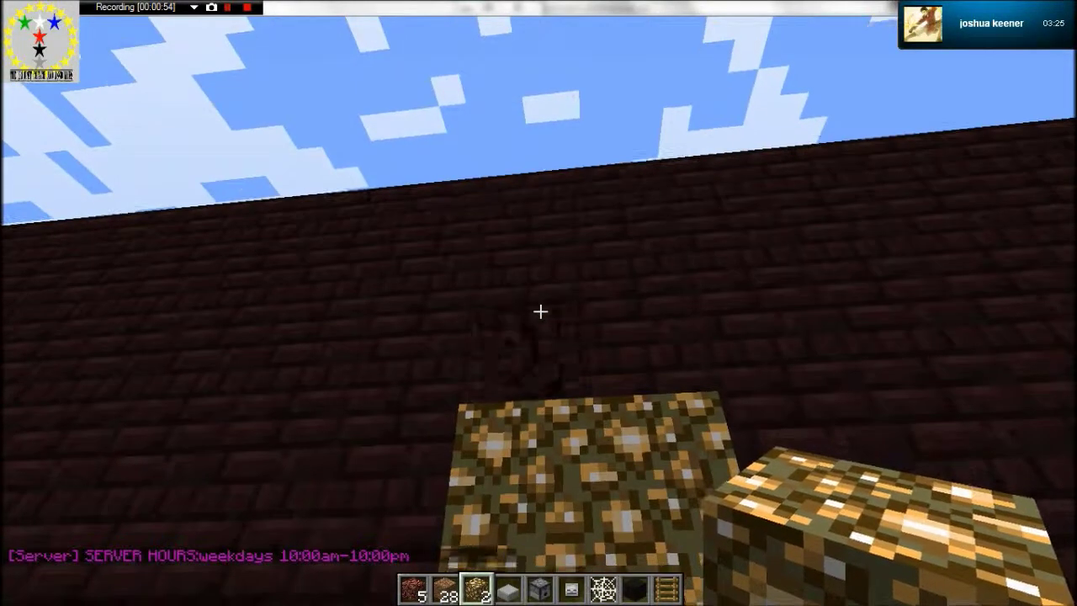
pyautogui.rightClick(540, 313)
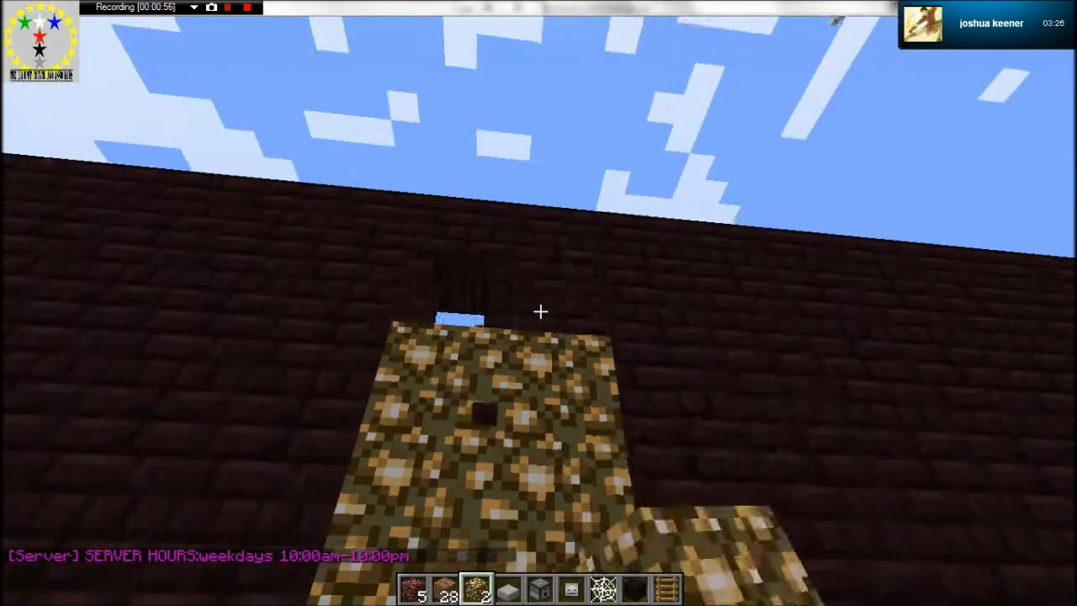
pyautogui.rightClick(539, 312)
pyautogui.rightClick(540, 312)
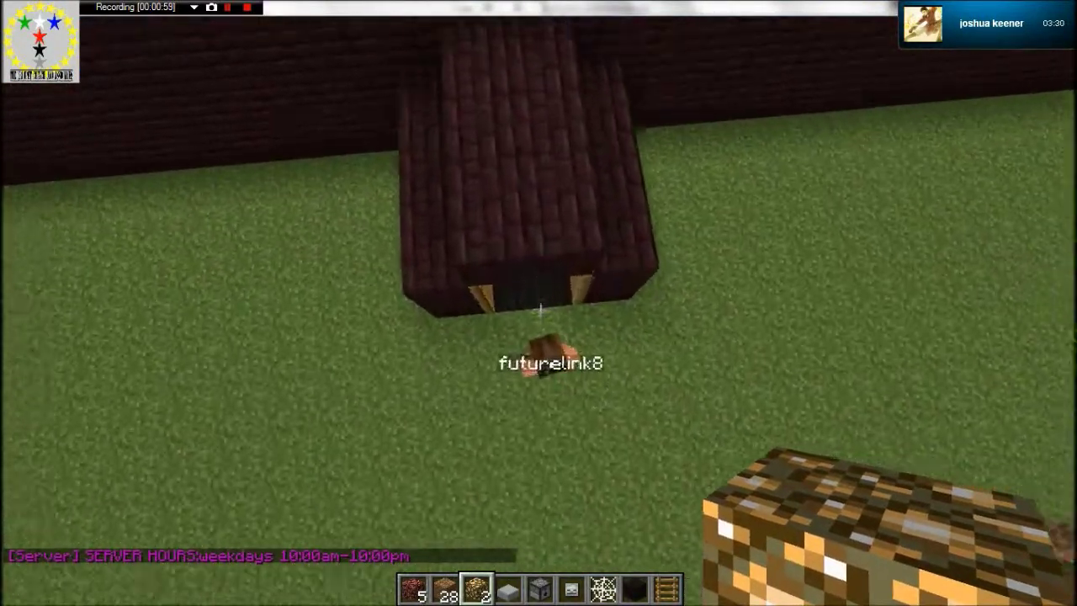
pyautogui.scroll(-1, 539, 312)
pyautogui.scroll(1, 539, 312)
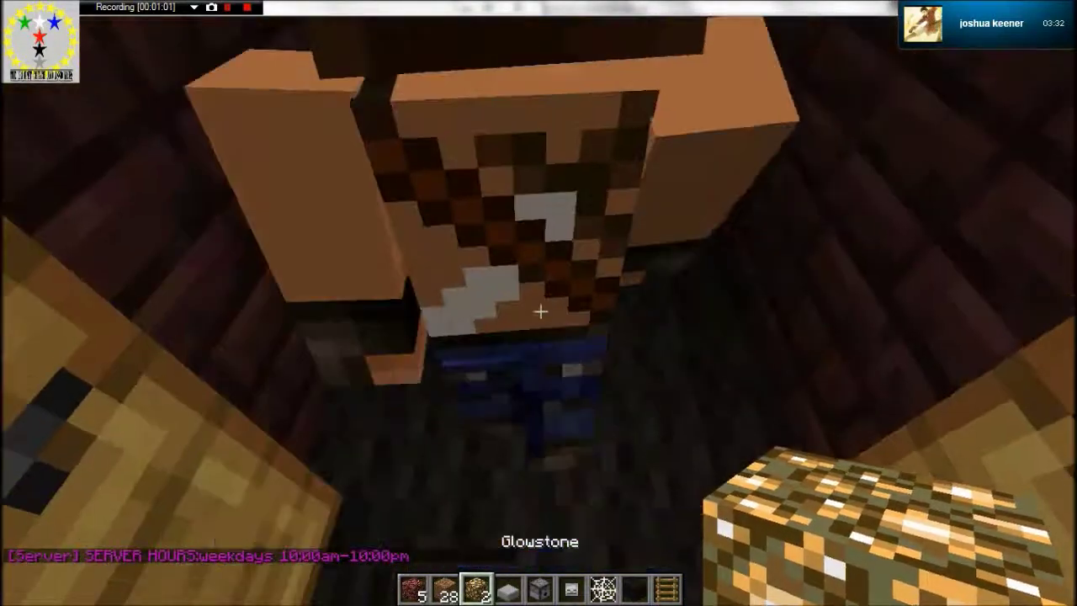
# - Browse the catalogue's Transportation items without taking any, then begin a server command
pyautogui.press('e')
pyautogui.click(545, 183)
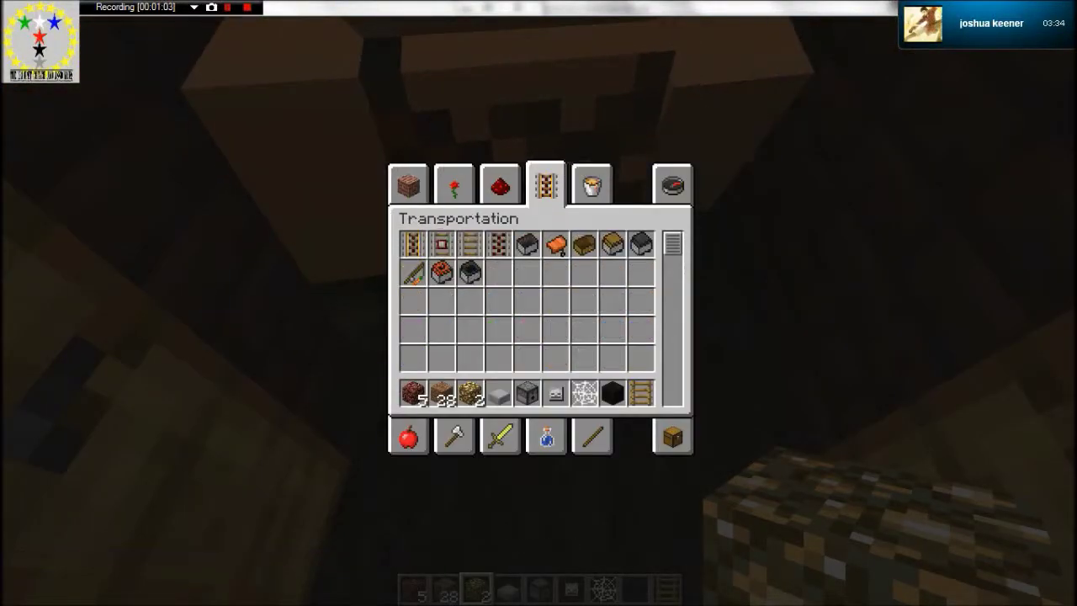
pyautogui.press('e')
pyautogui.press('e')
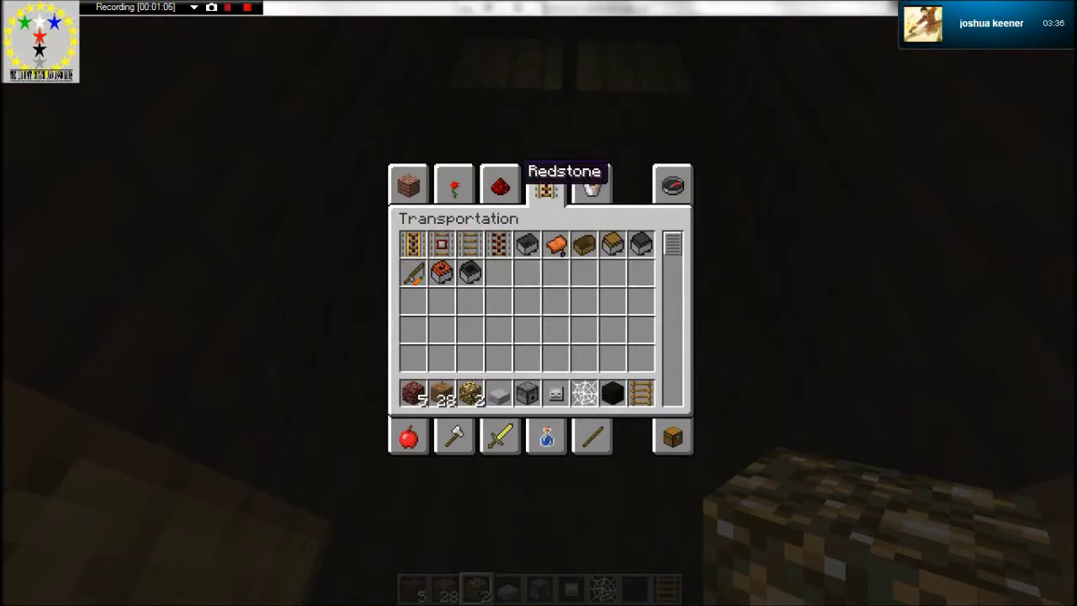
pyautogui.press('e')
pyautogui.press('e')
pyautogui.press('e')
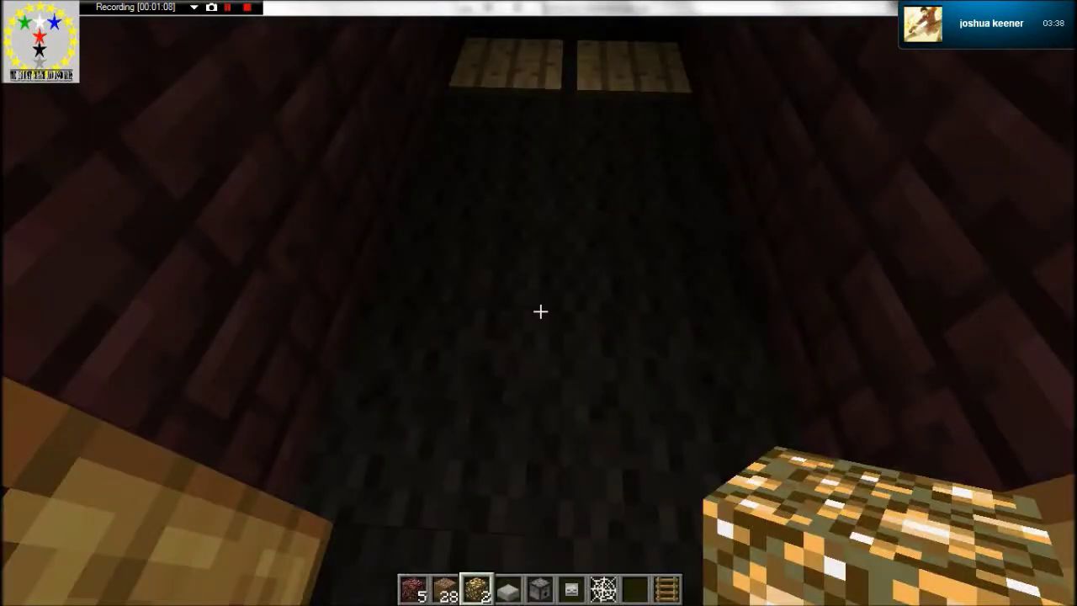
pyautogui.press('/')
pyautogui.write('/item comme')
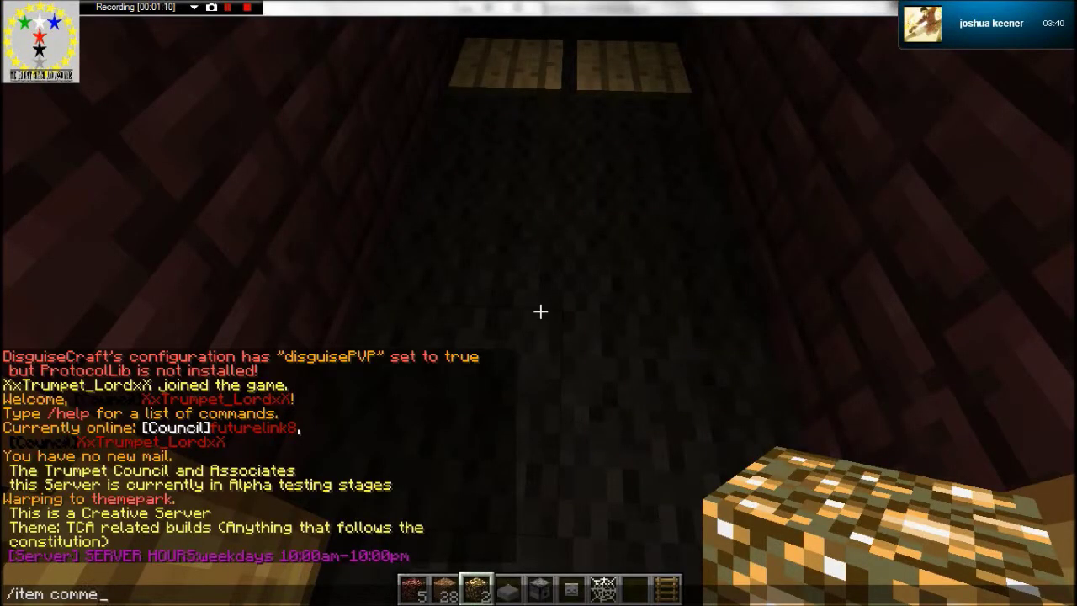
pyautogui.write('nd')
# - Submit '/item commend', receive the unknown item name error, and reopen chat history
pyautogui.press('Return')
pyautogui.press('t')
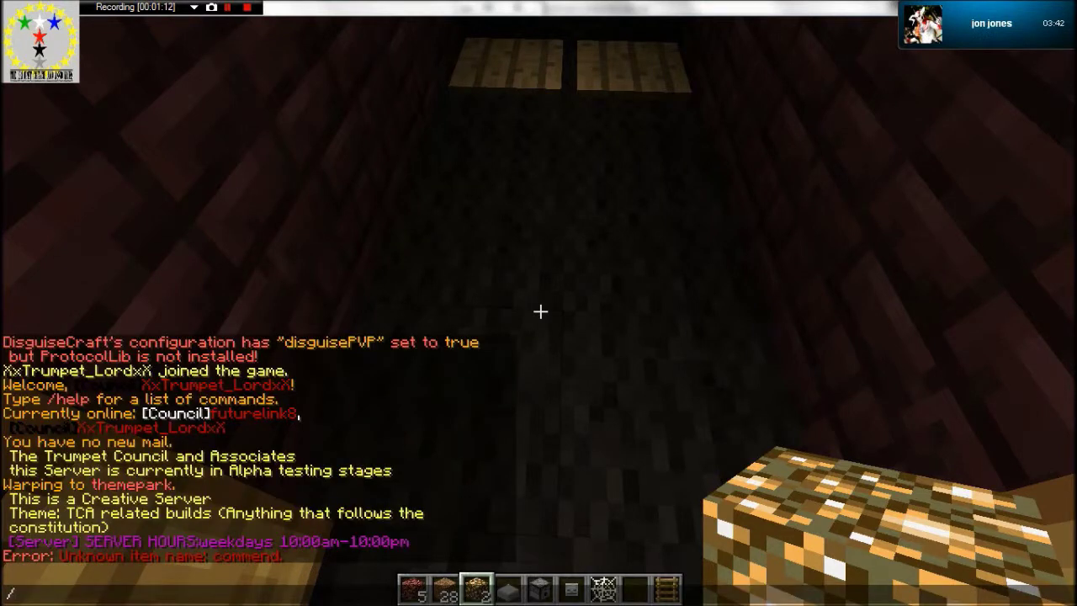